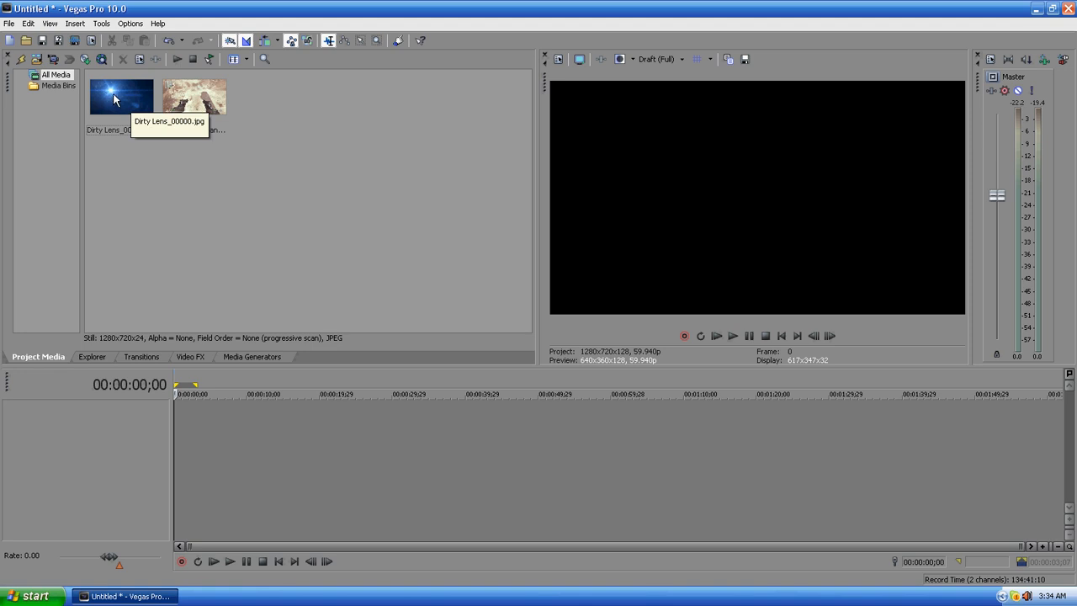
Step: Place the Killcam on afghan clip at the start of the timeline
left_click(114, 97)
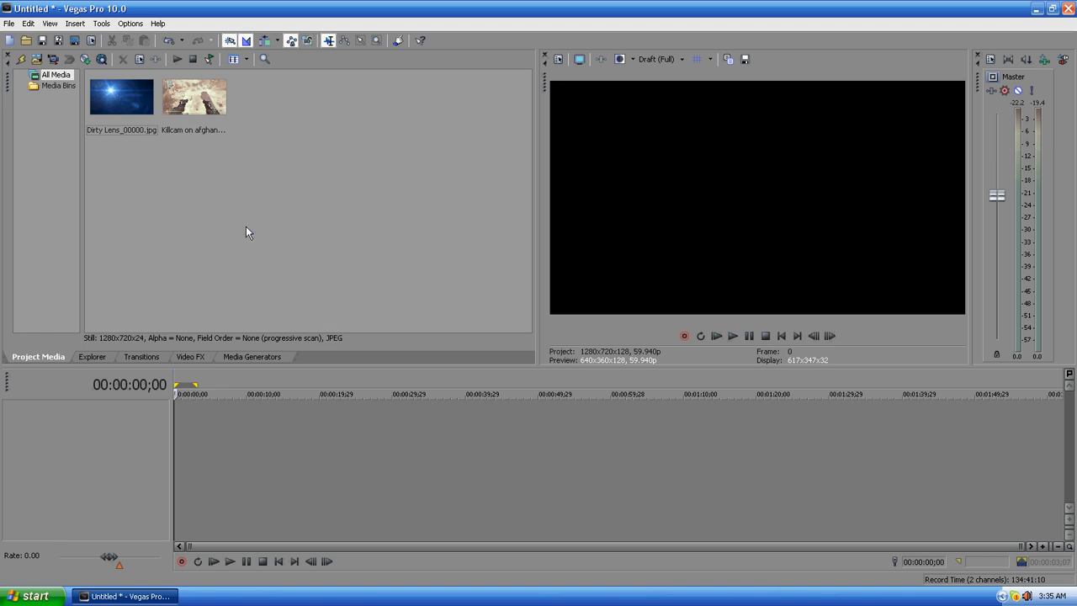
left_click(190, 94)
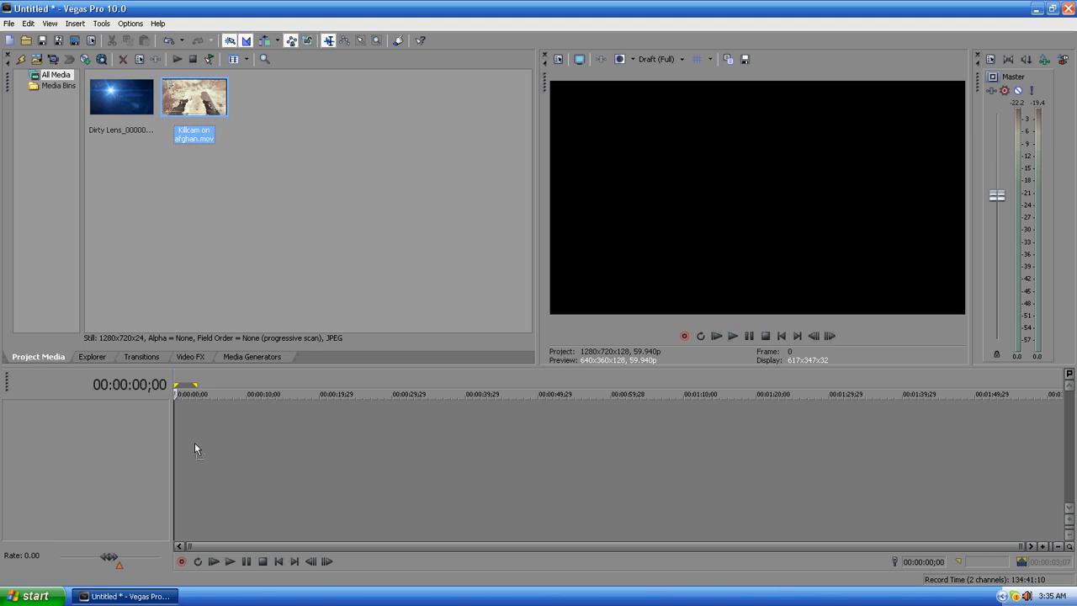
left_click_drag(194, 442, 236, 420)
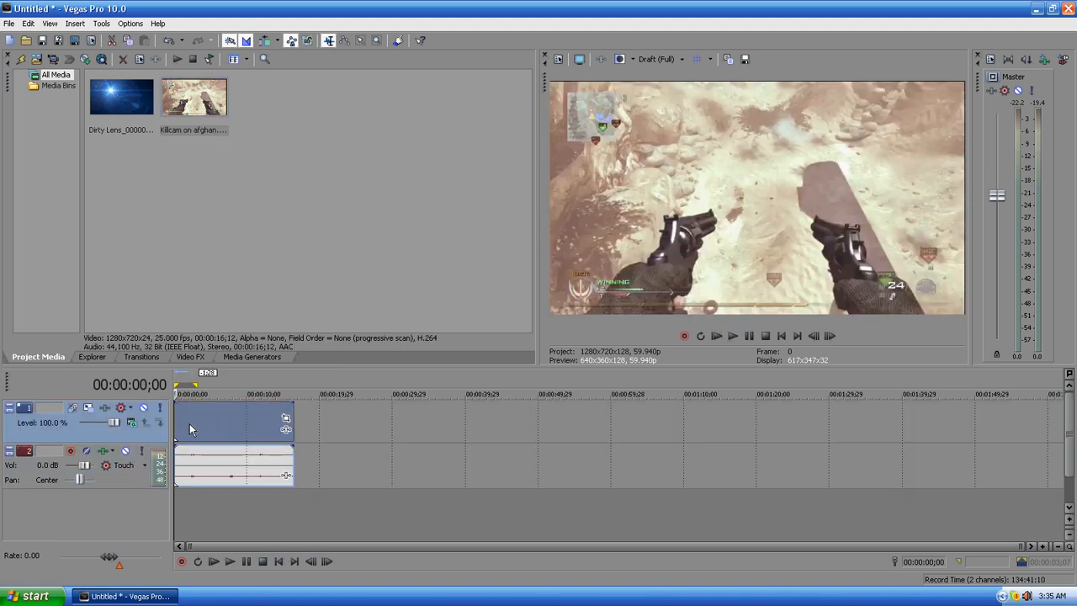
Step: Insert a video track above the clip, place Dirty Lens_00000.jpg at its start, and set the track's compositing mode to Add
left_click(321, 428)
right_click(321, 428)
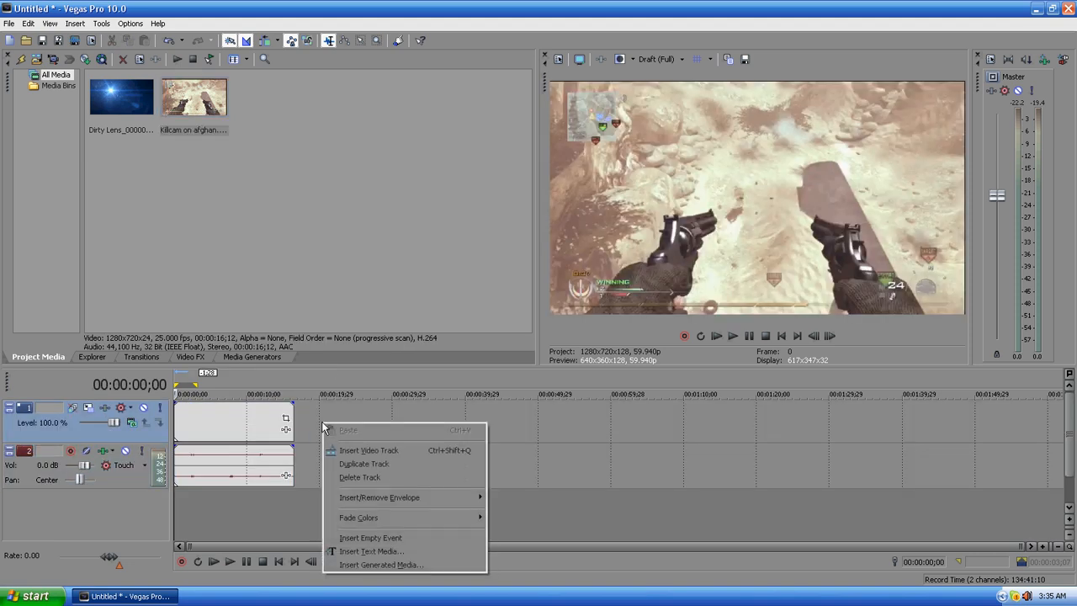
left_click(357, 452)
left_click_drag(128, 111, 179, 421)
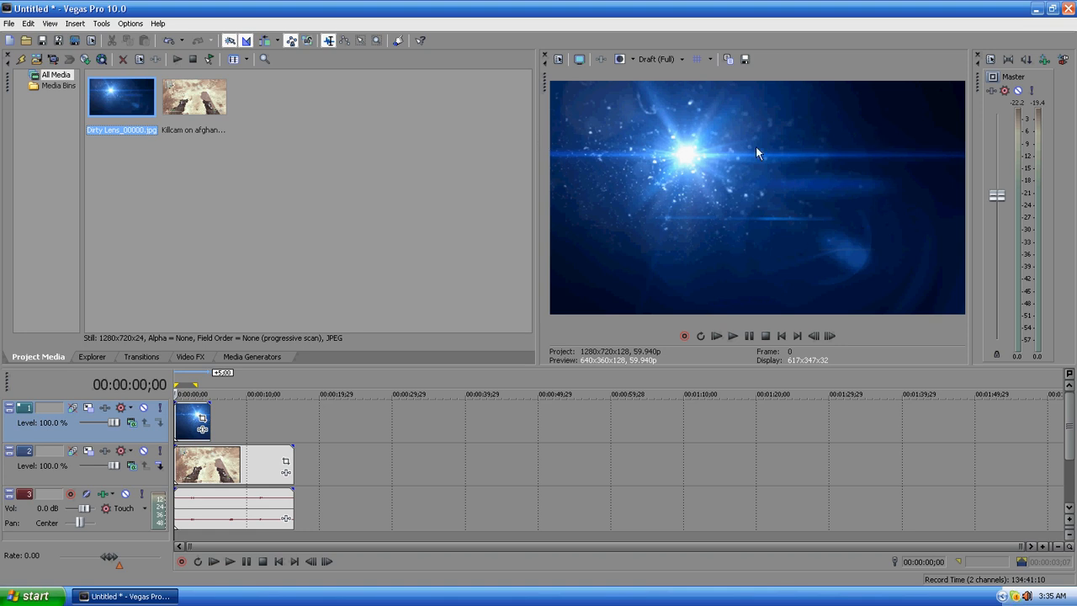
left_click(133, 425)
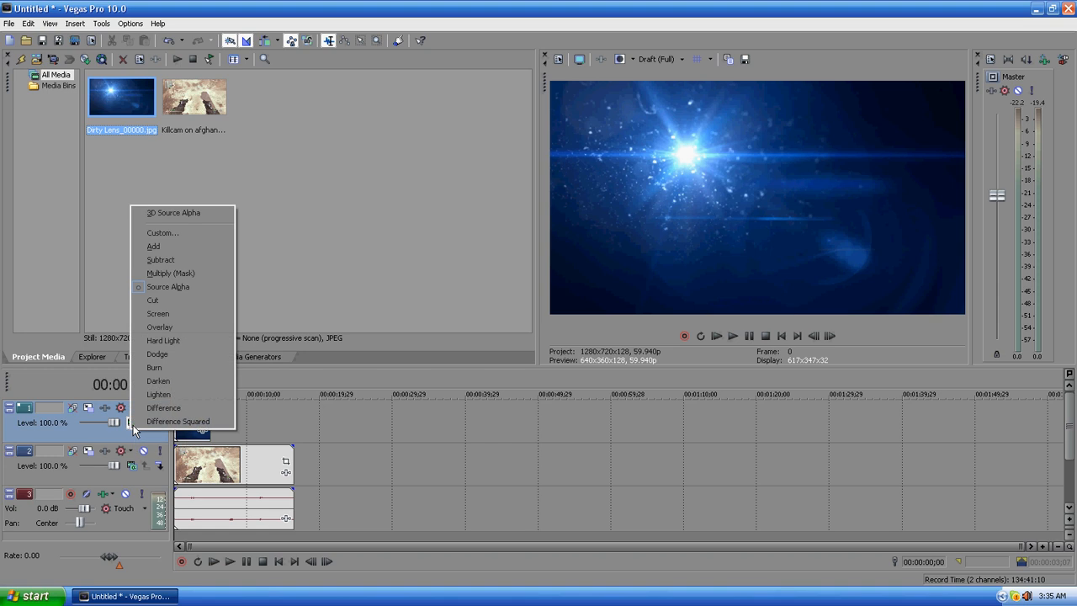
left_click(181, 246)
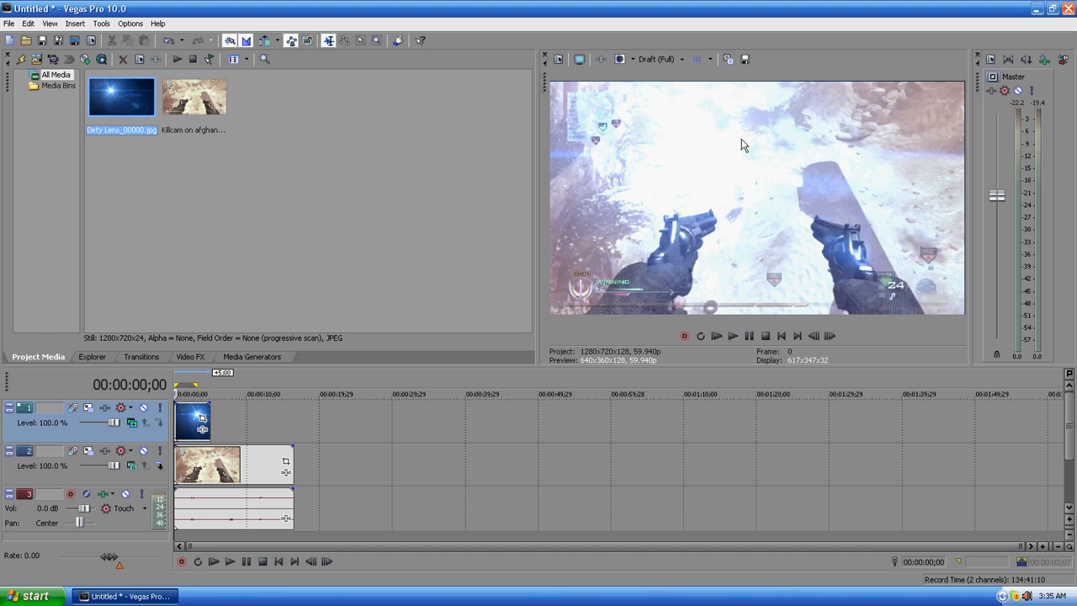
Step: Offset the Dirty Lens image in Event Pan/Crop to about X Center 562 and Y Center 300
left_click(202, 418)
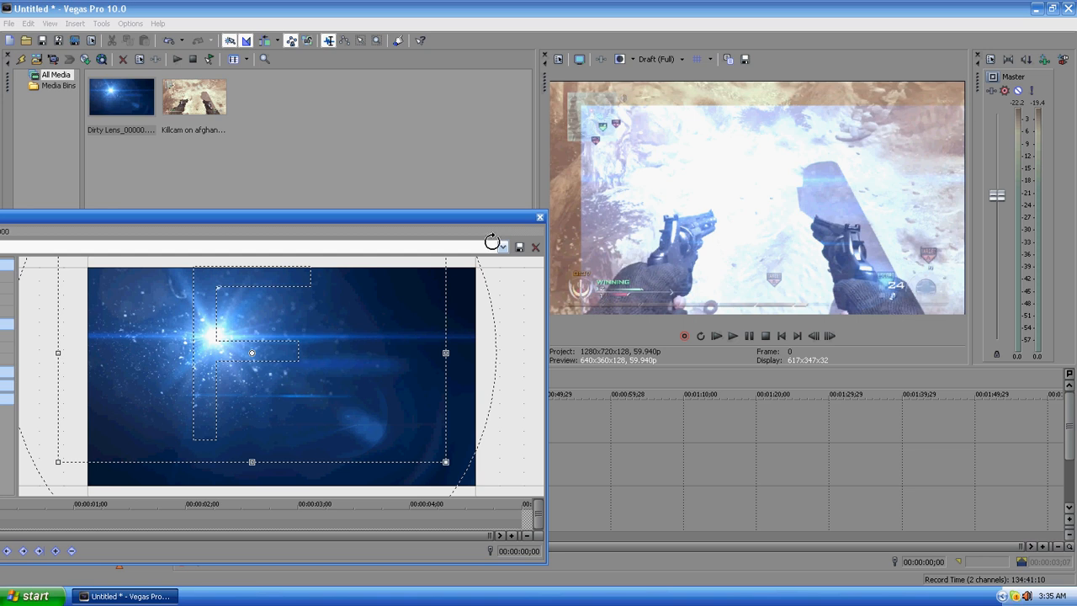
left_click_drag(319, 231, 475, 221)
right_click(448, 356)
left_click(471, 368)
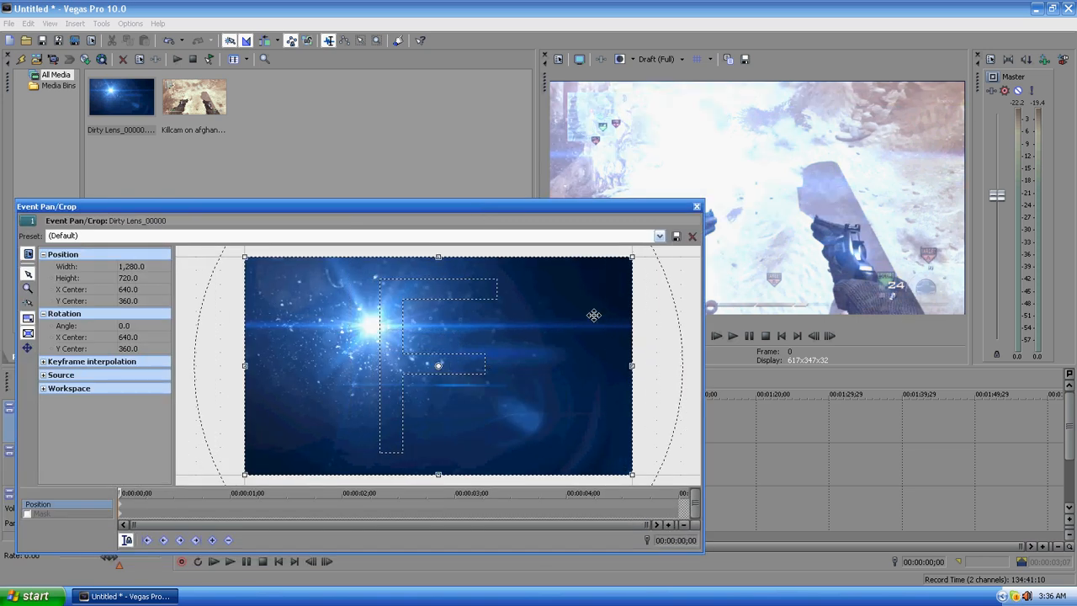
left_click_drag(578, 397, 556, 380)
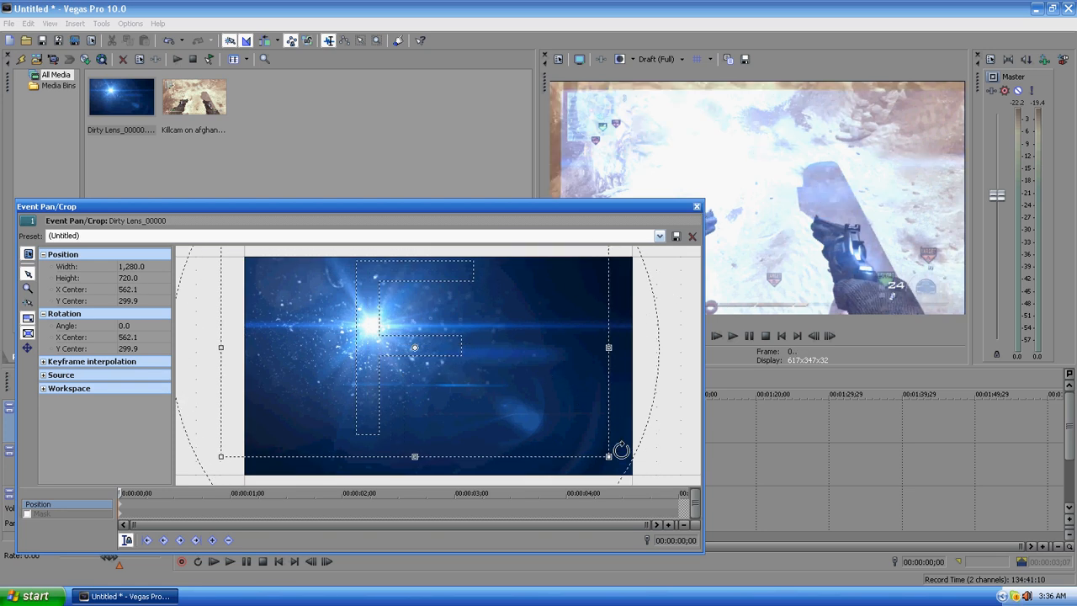
left_click(697, 207)
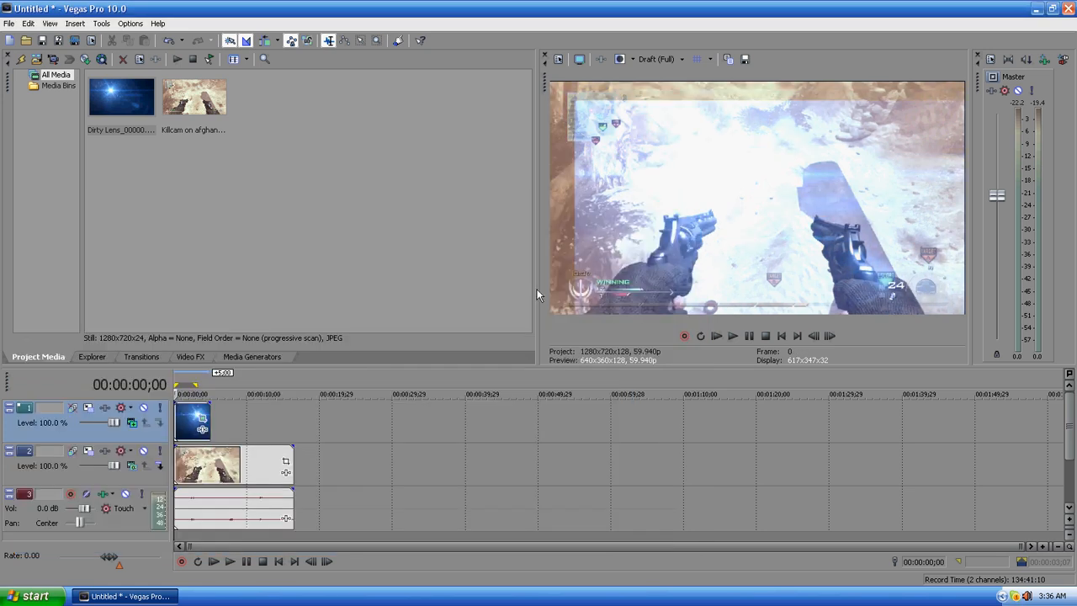
Step: Apply the Color Curves effect with the Reset to None preset to the Dirty Lens event
left_click(188, 357)
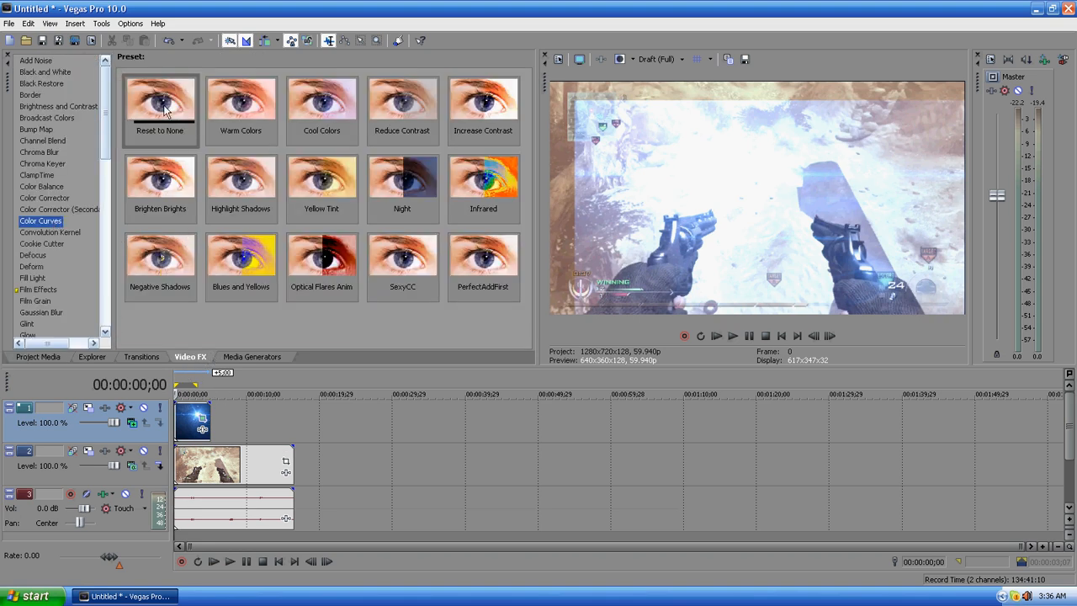
left_click_drag(166, 109, 224, 314)
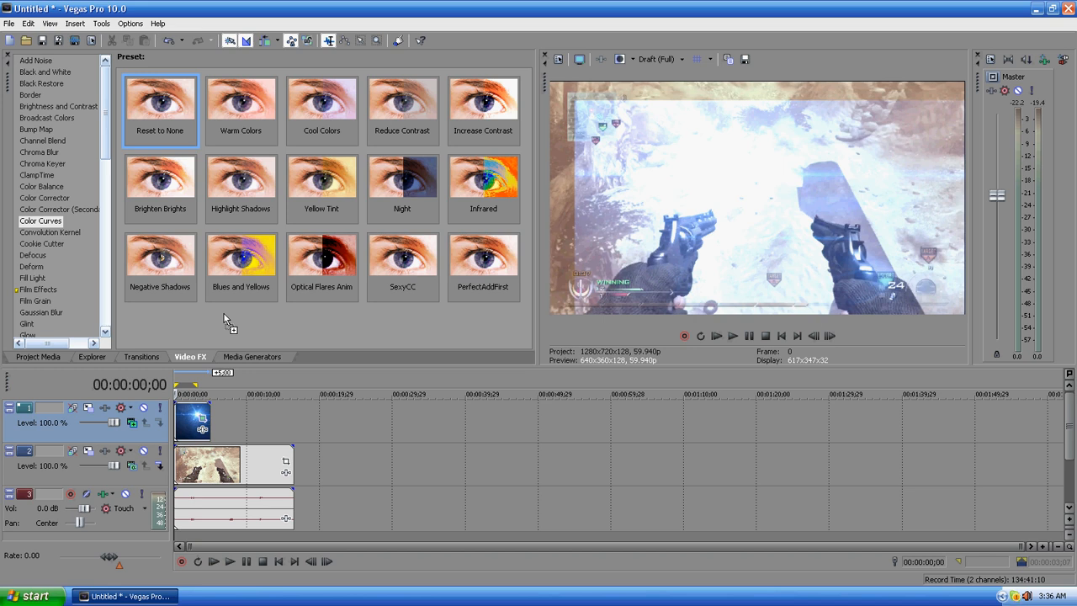
left_click_drag(225, 318, 224, 319)
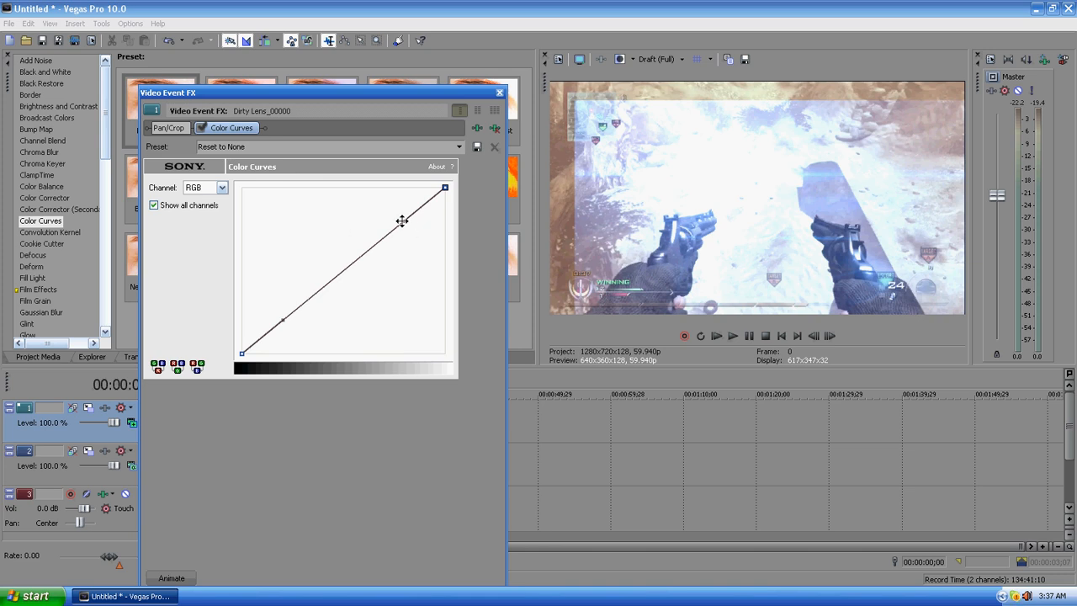
Step: Bend the RGB color curve deeply toward its lower-right corner with both end handles, darkening all but the flare's bright areas
left_click_drag(281, 318, 401, 340)
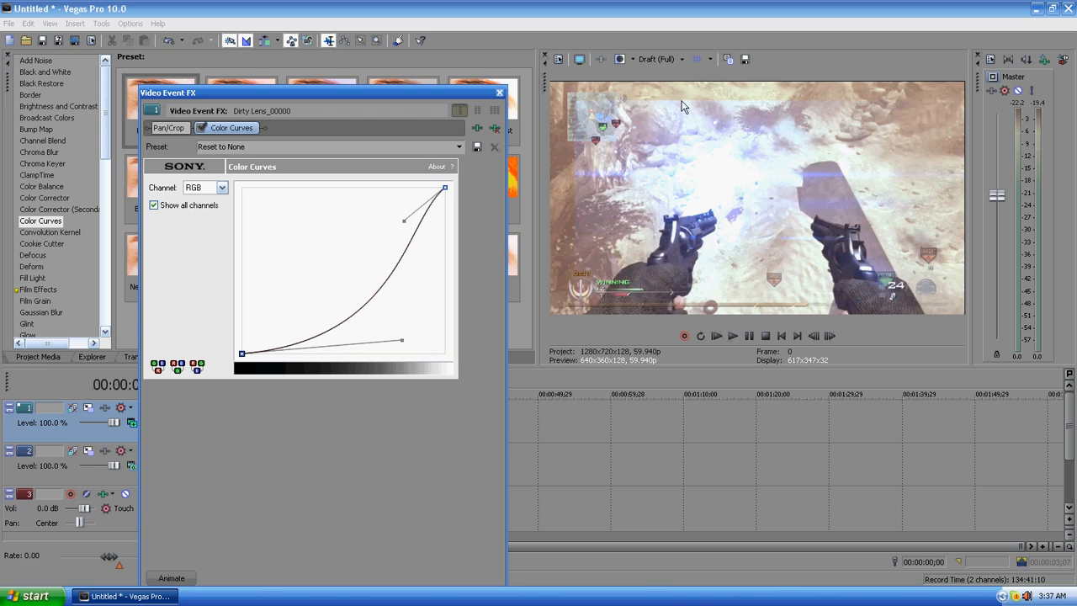
left_click_drag(405, 220, 432, 283)
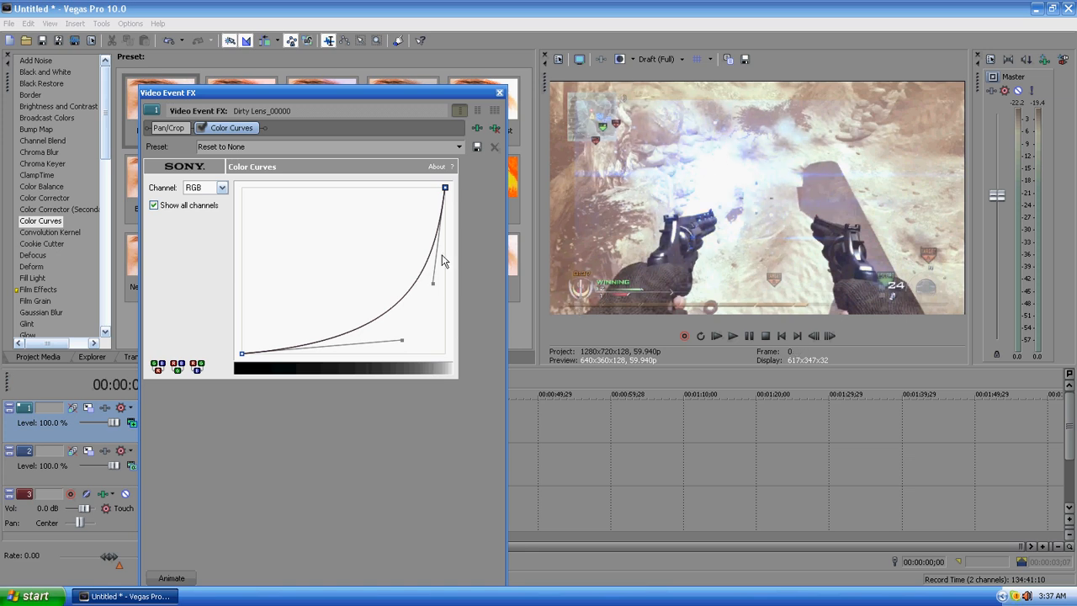
left_click_drag(429, 93, 722, 155)
left_click_drag(634, 151, 376, 100)
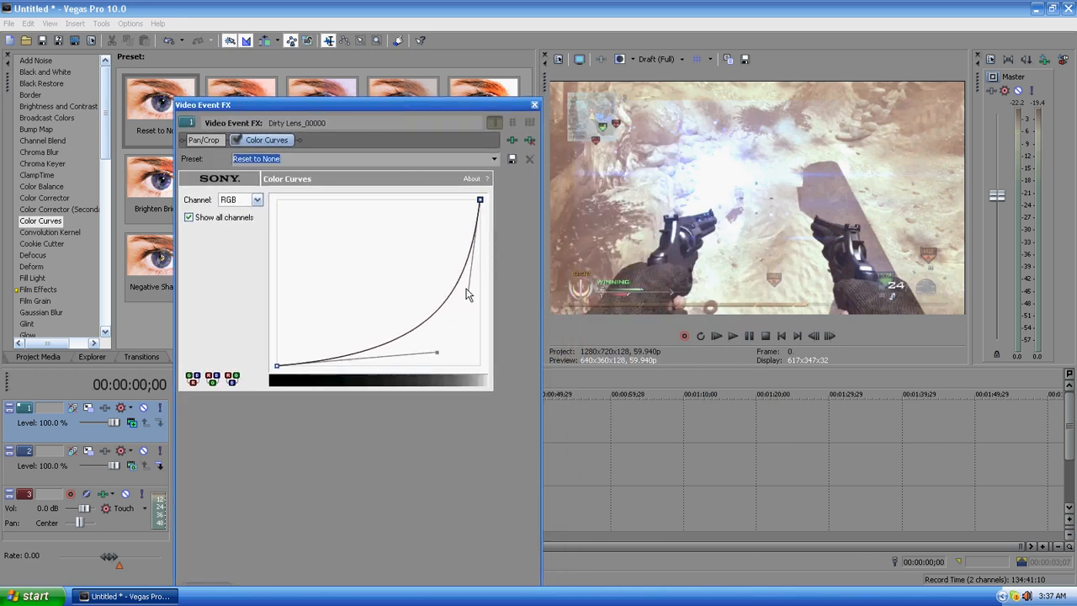
left_click_drag(465, 292, 449, 357)
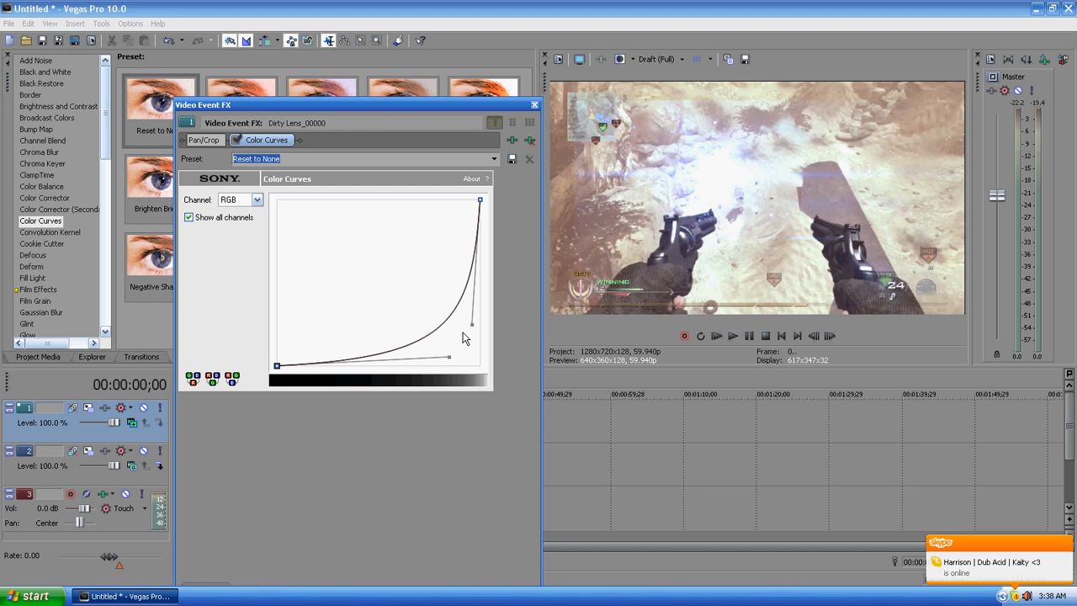
left_click_drag(472, 325, 462, 357)
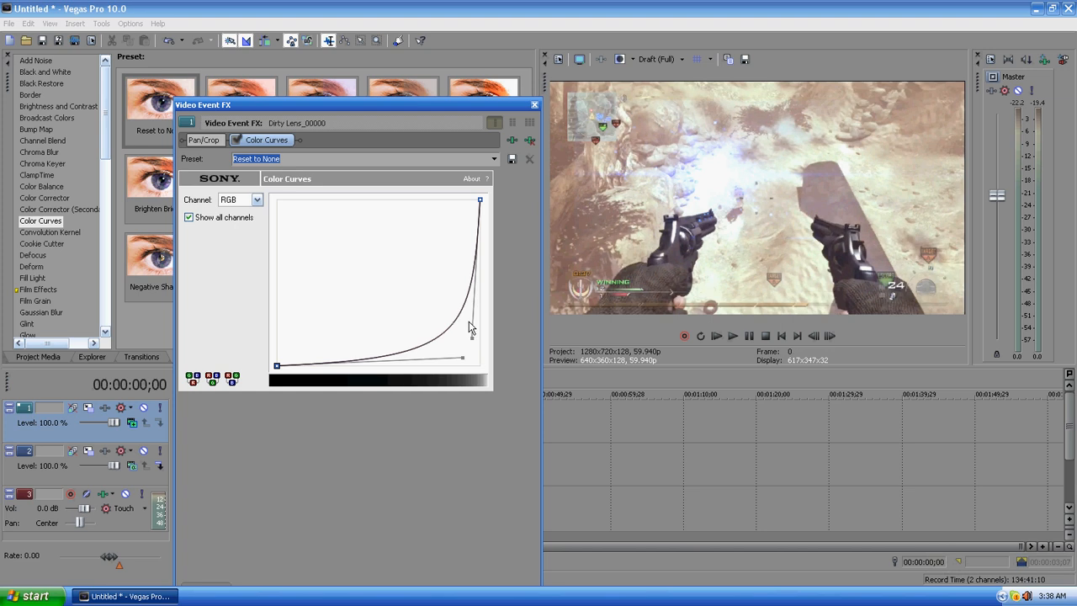
left_click_drag(472, 338, 474, 363)
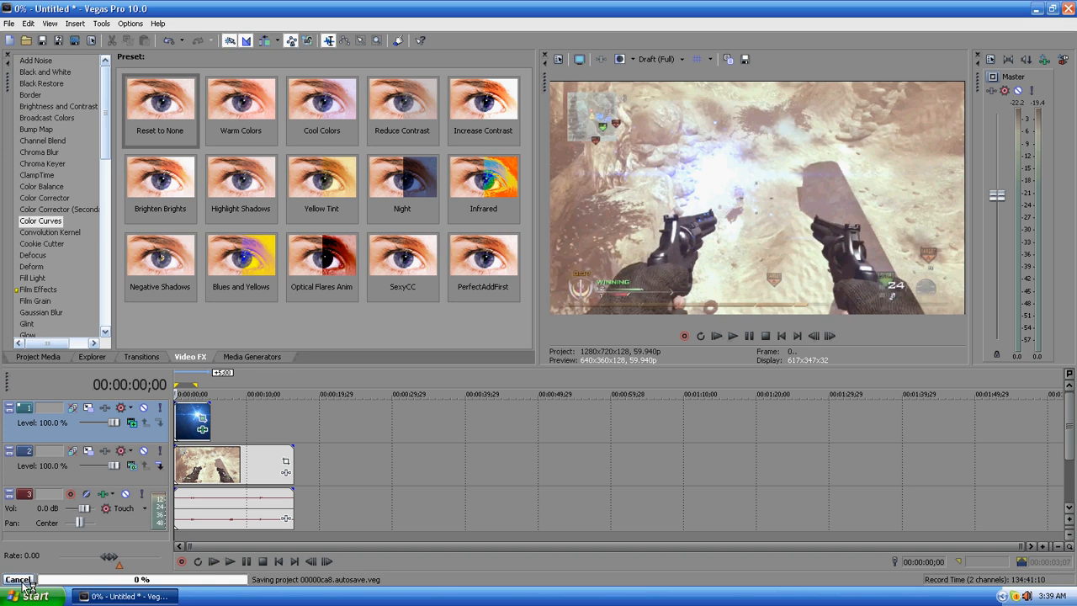
left_click(18, 580)
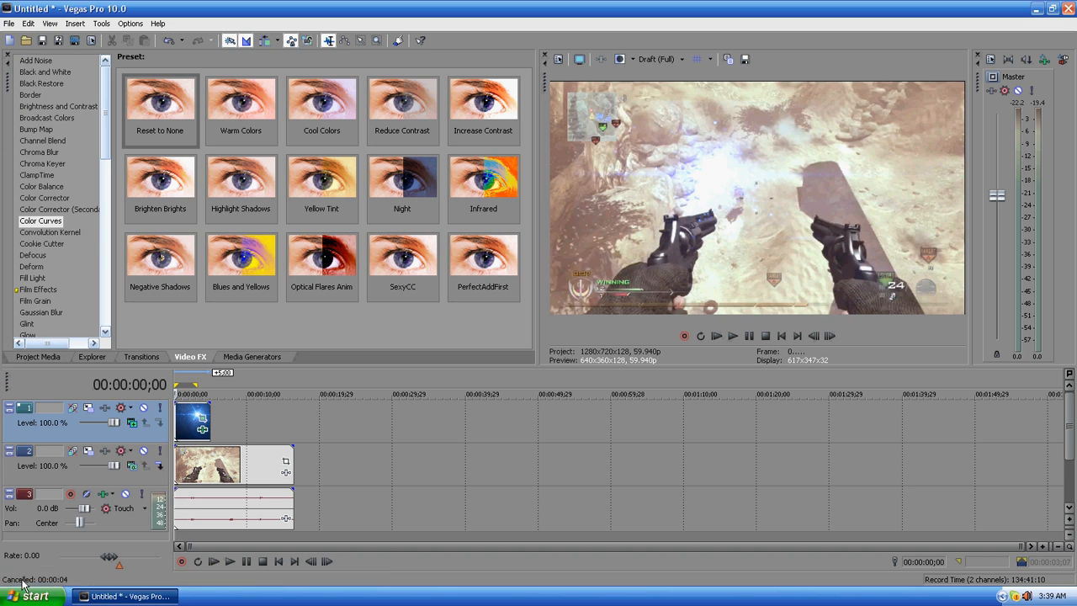
Step: Add a Dirty Lens pan/crop keyframe at about 00:00:02;04, moving the frame to about X Center 19 and Y Center 296
left_click(203, 419)
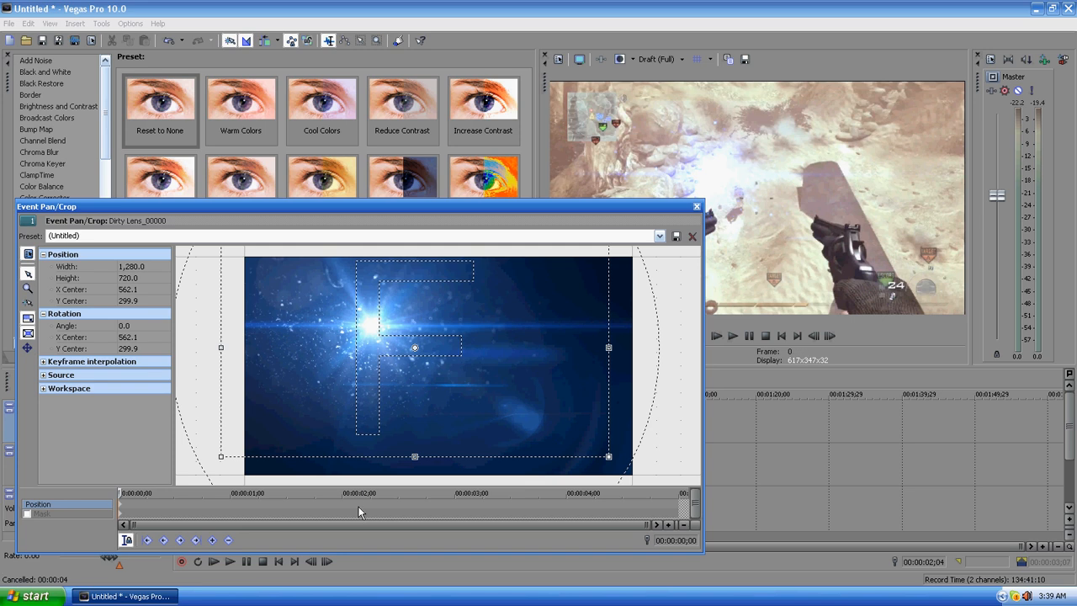
left_click(358, 506)
left_click_drag(439, 367, 275, 366)
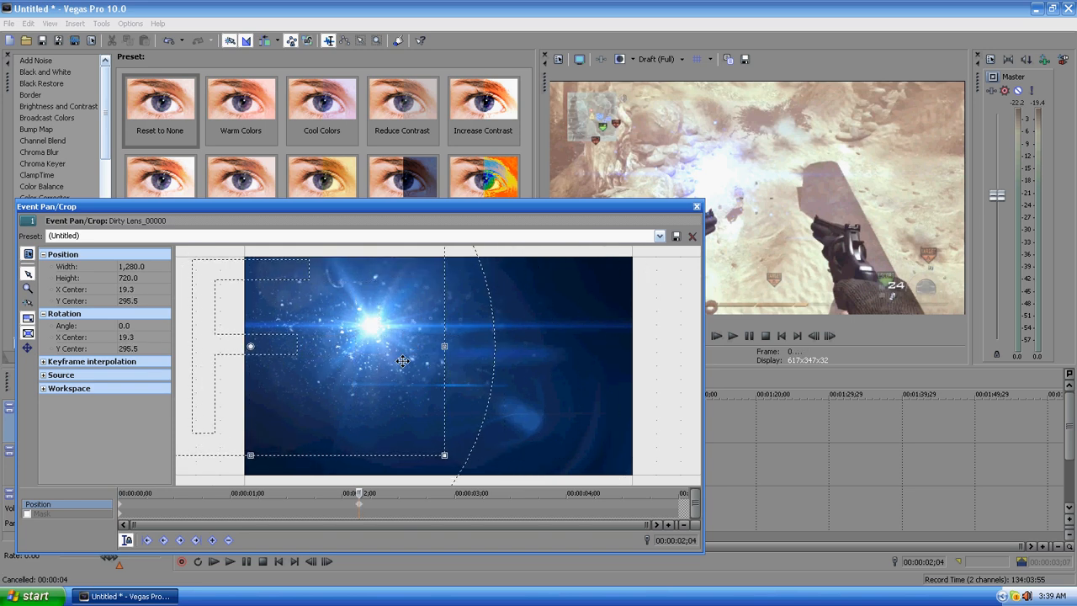
Step: Compare the composited frame at Draft (Quarter) and Best (Full) preview quality, closing Event Pan/Crop in between
left_click(665, 60)
mouse_move(685, 78)
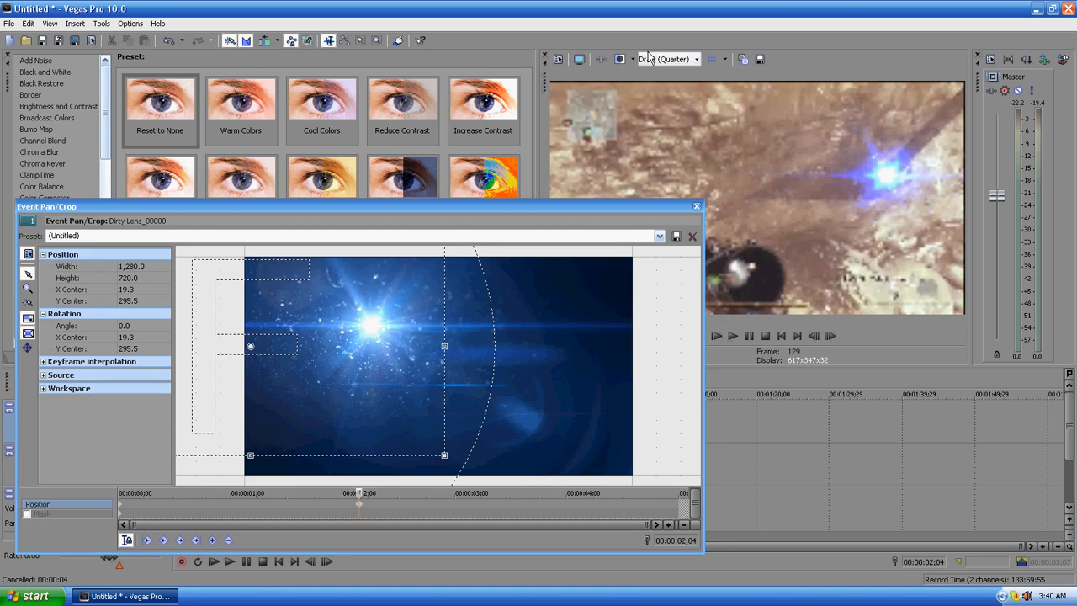
left_click(696, 207)
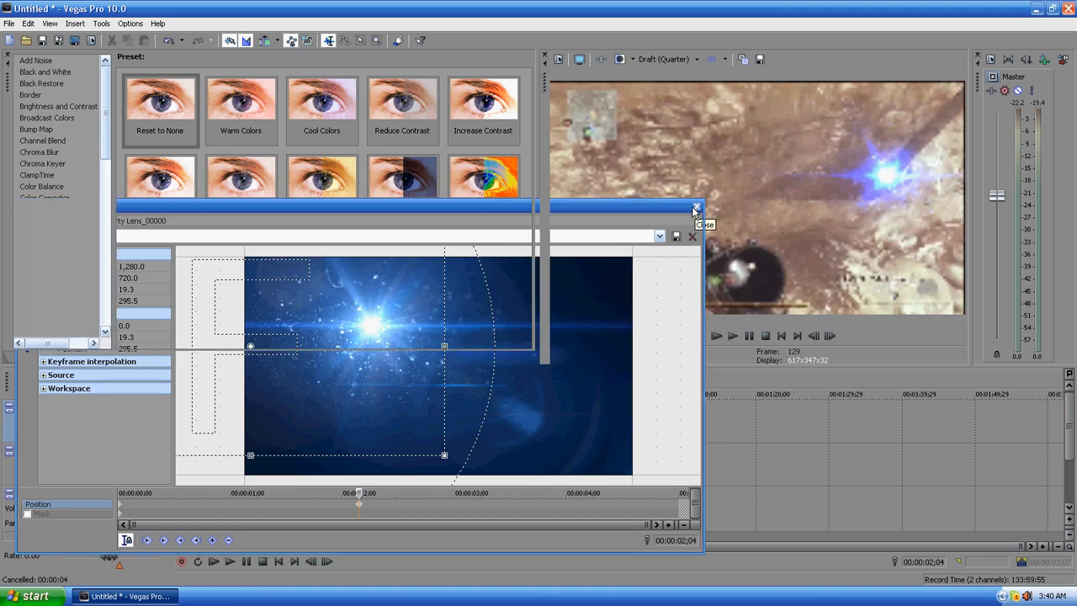
left_click(664, 59)
left_click(727, 129)
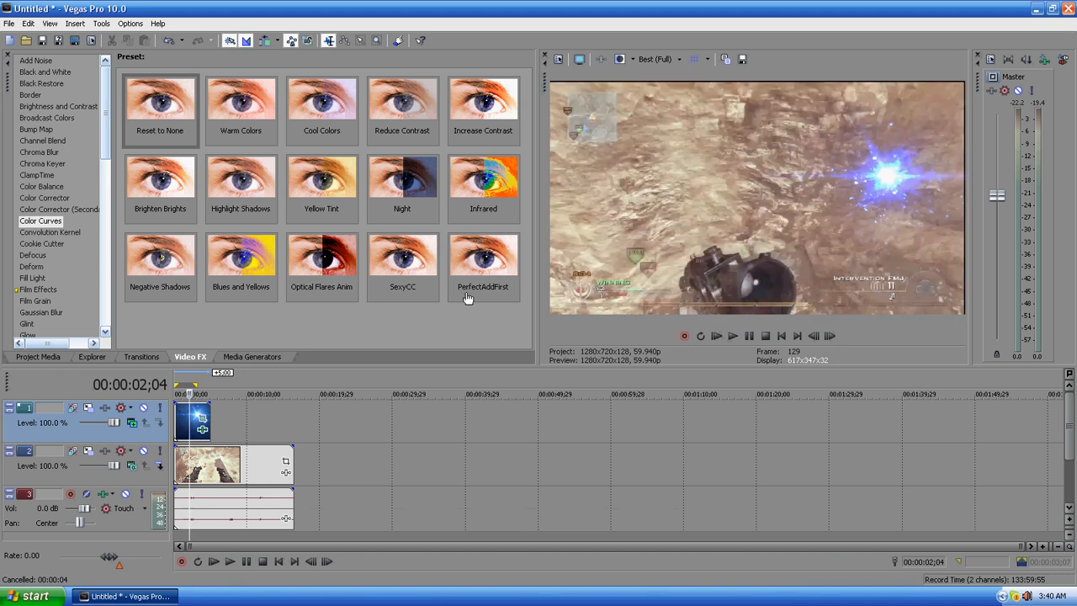
Step: Return the preview to Draft (Full) and scrub through the Dirty Lens pan/crop animation to check the flare's movement
left_click(204, 419)
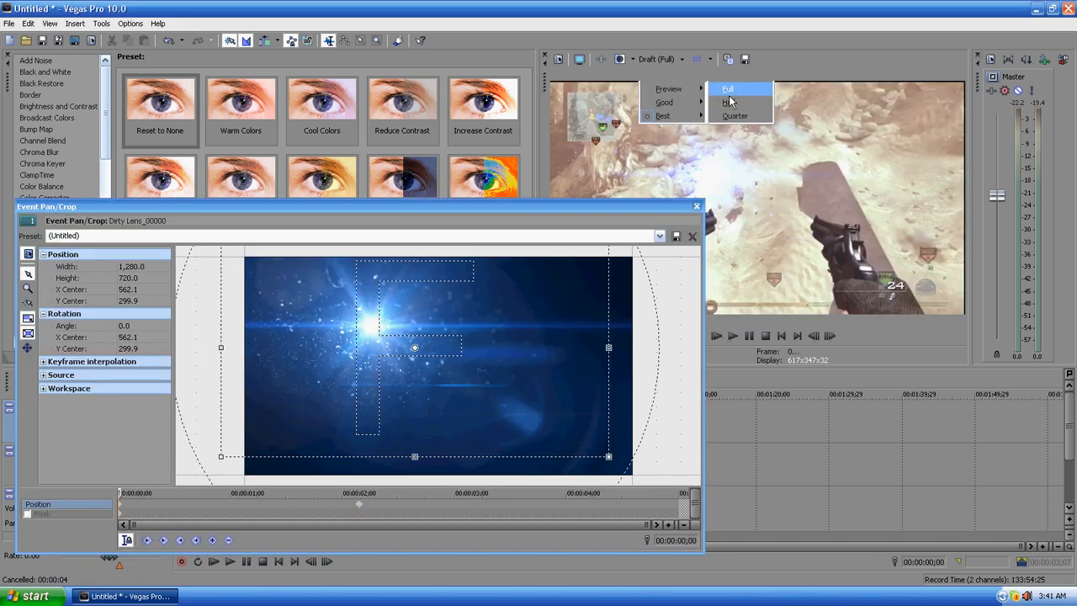
left_click(729, 92)
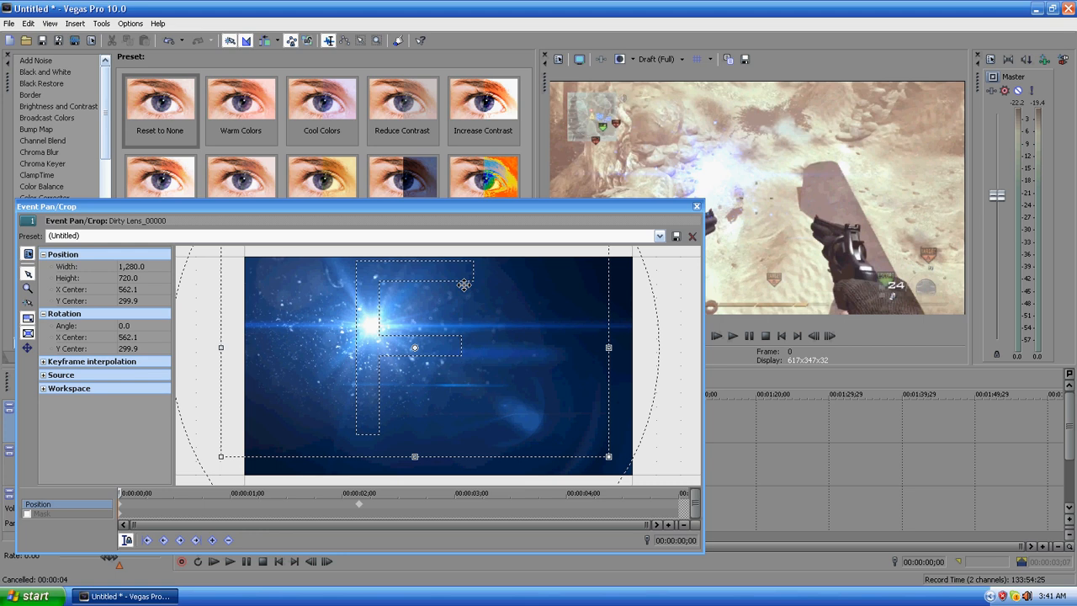
left_click(472, 343)
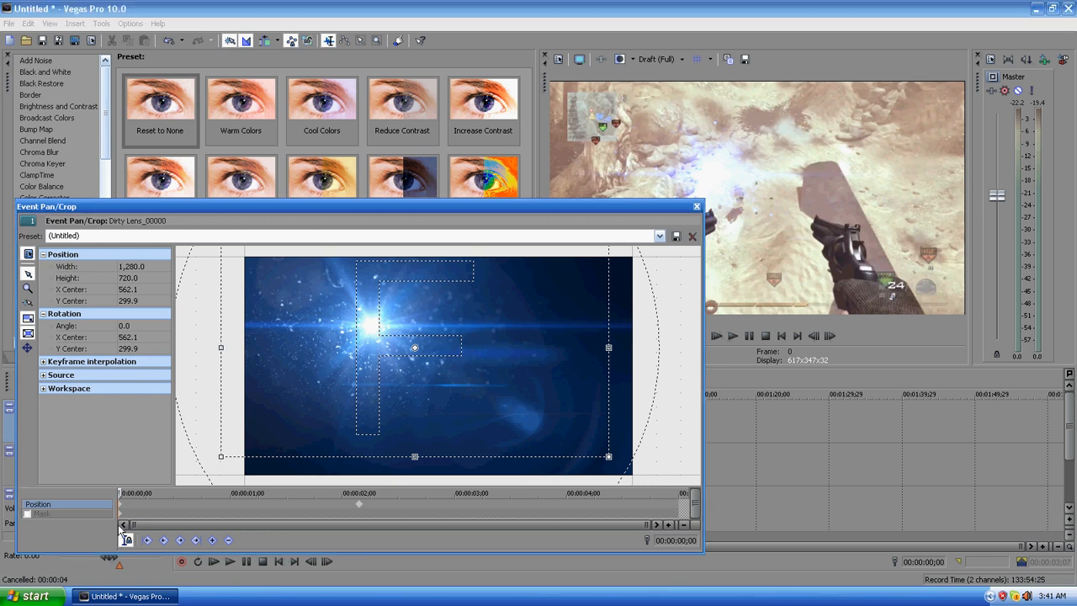
left_click_drag(122, 492, 757, 224)
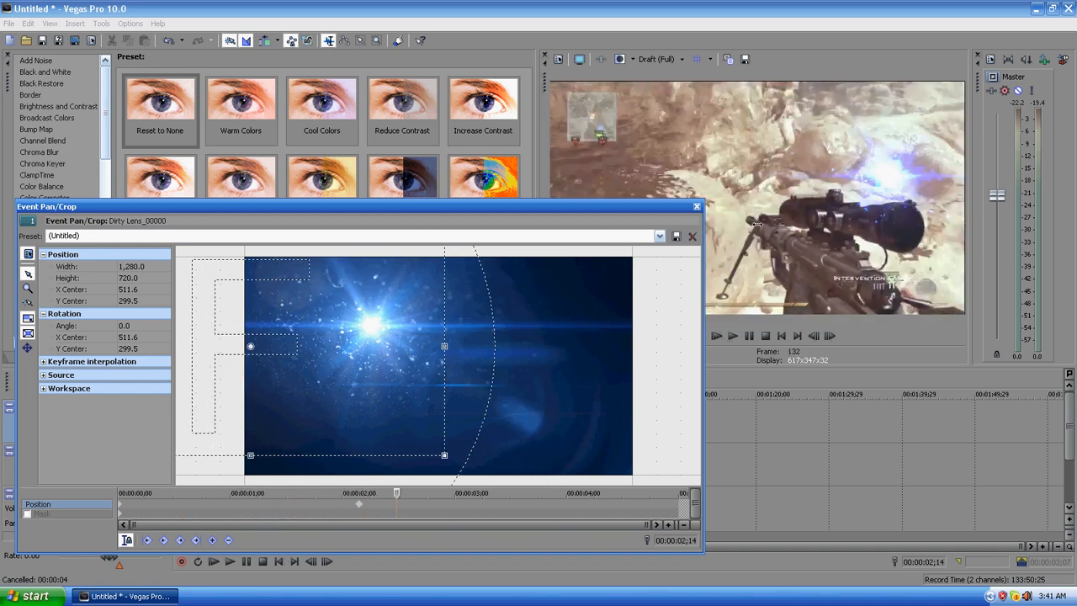
left_click(695, 206)
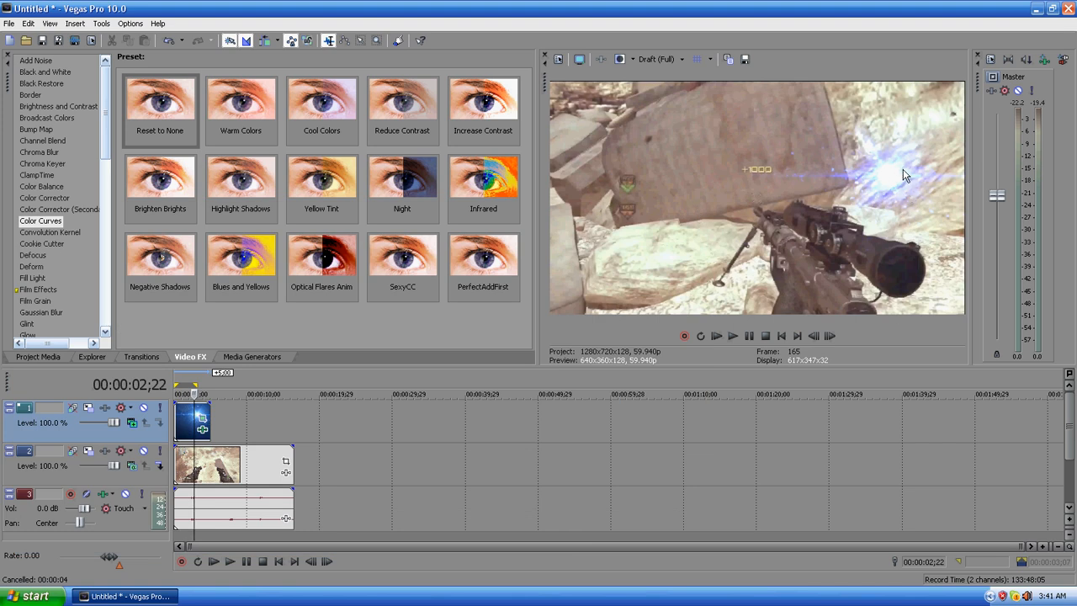